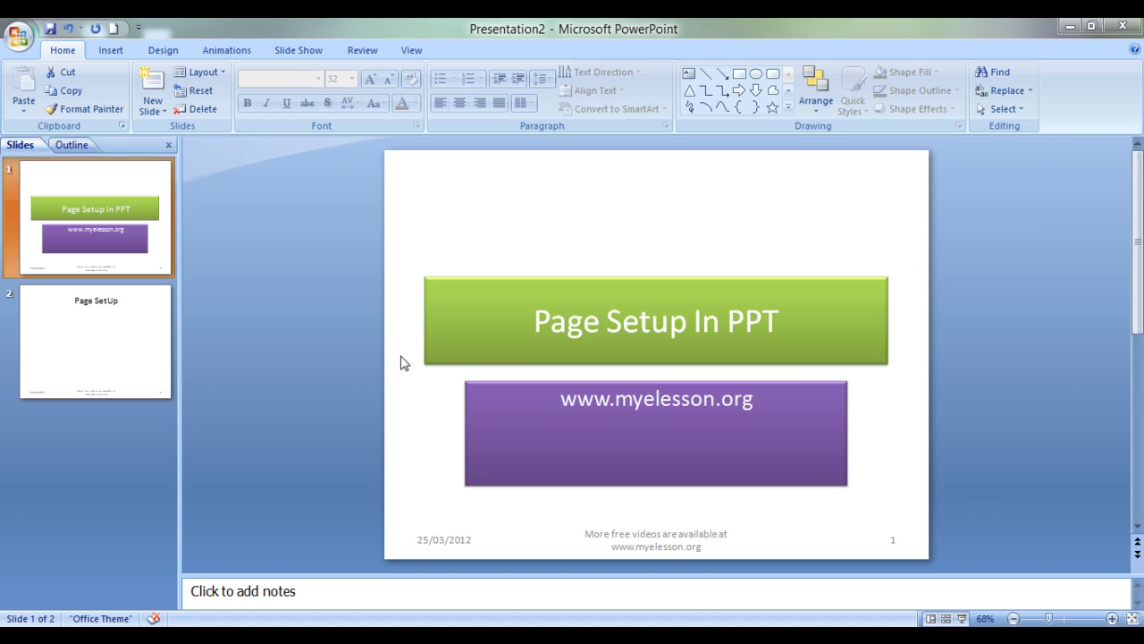
# Step: Select slide 2, titled 'Page SetUp', in the Slides pane for editing
pyautogui.click(152, 328)
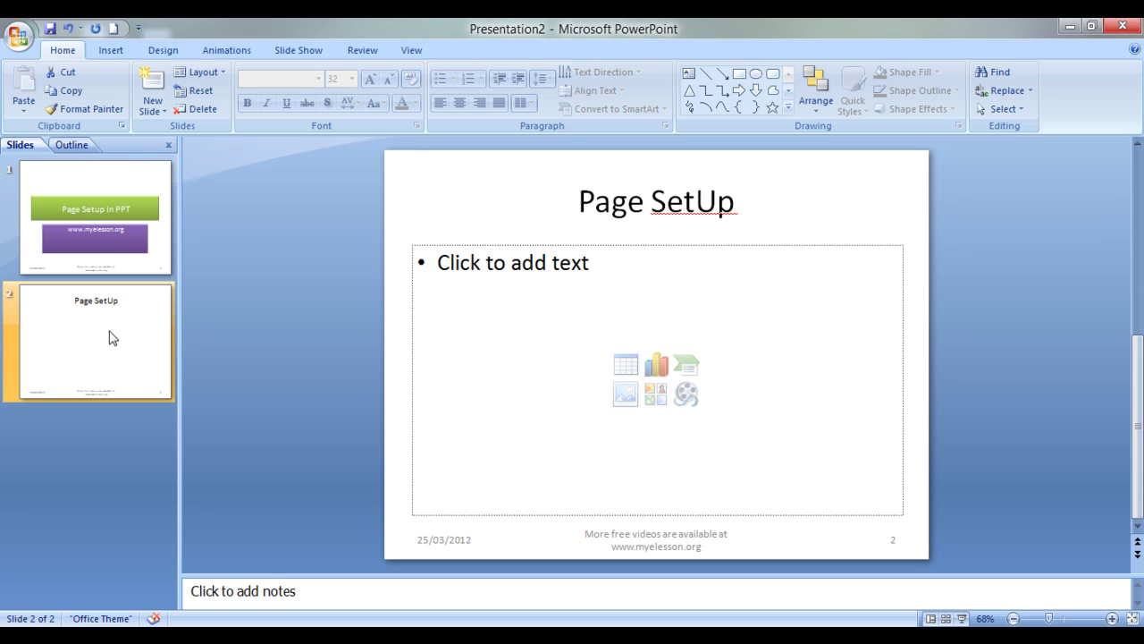
# Step: In Design > Page Setup, size the slides for On-screen Show (16:9), 10 × 5.63 inches
pyautogui.click(166, 51)
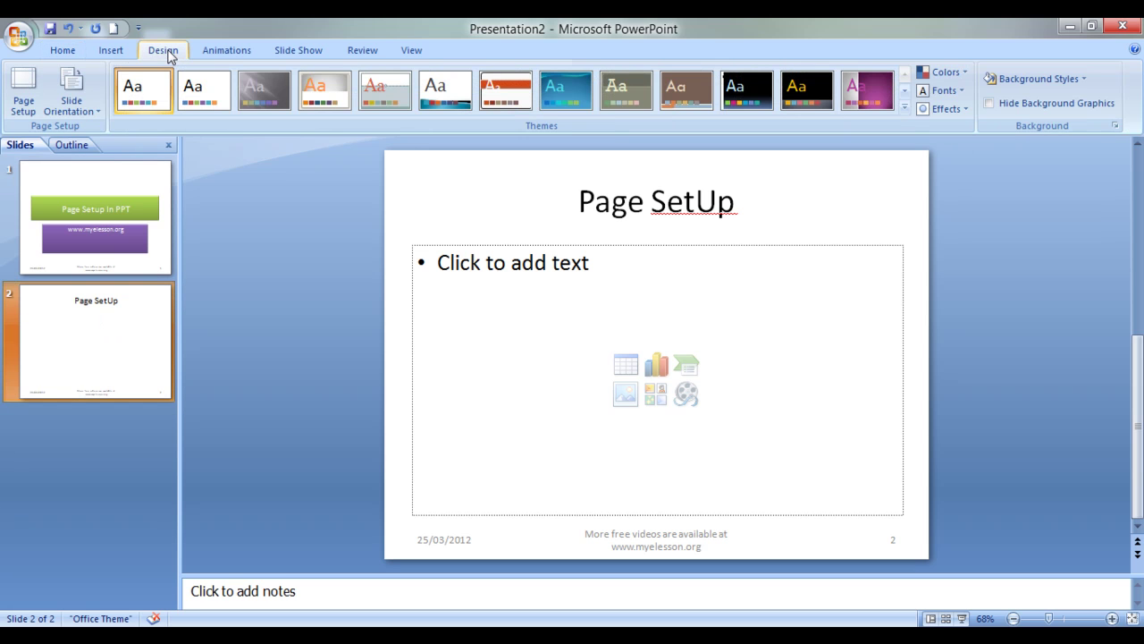
pyautogui.click(31, 88)
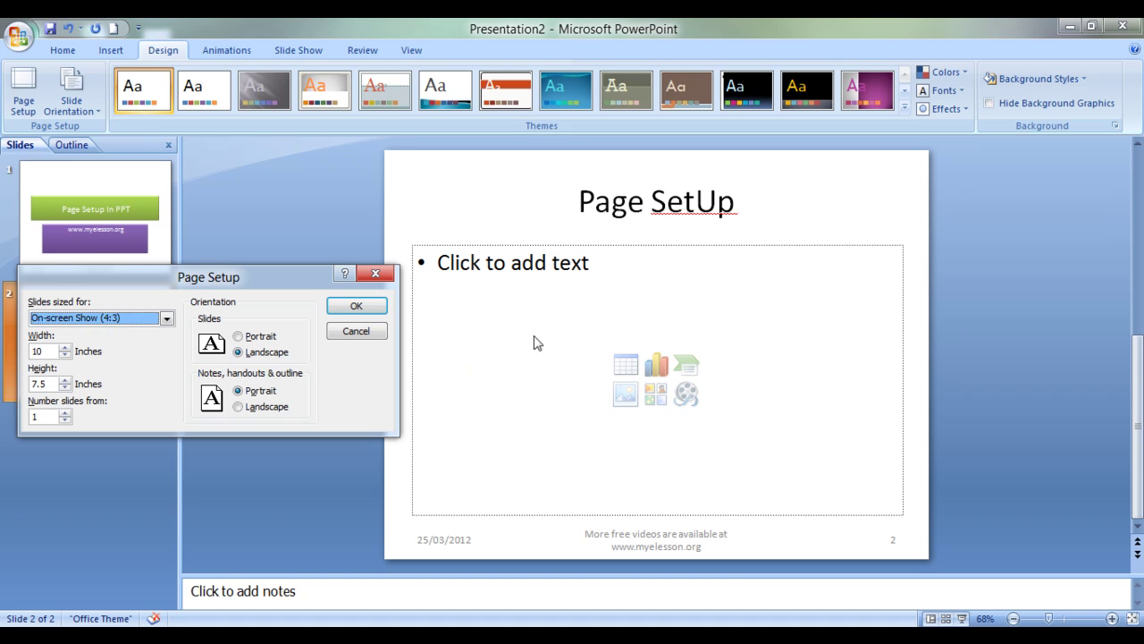
pyautogui.click(165, 318)
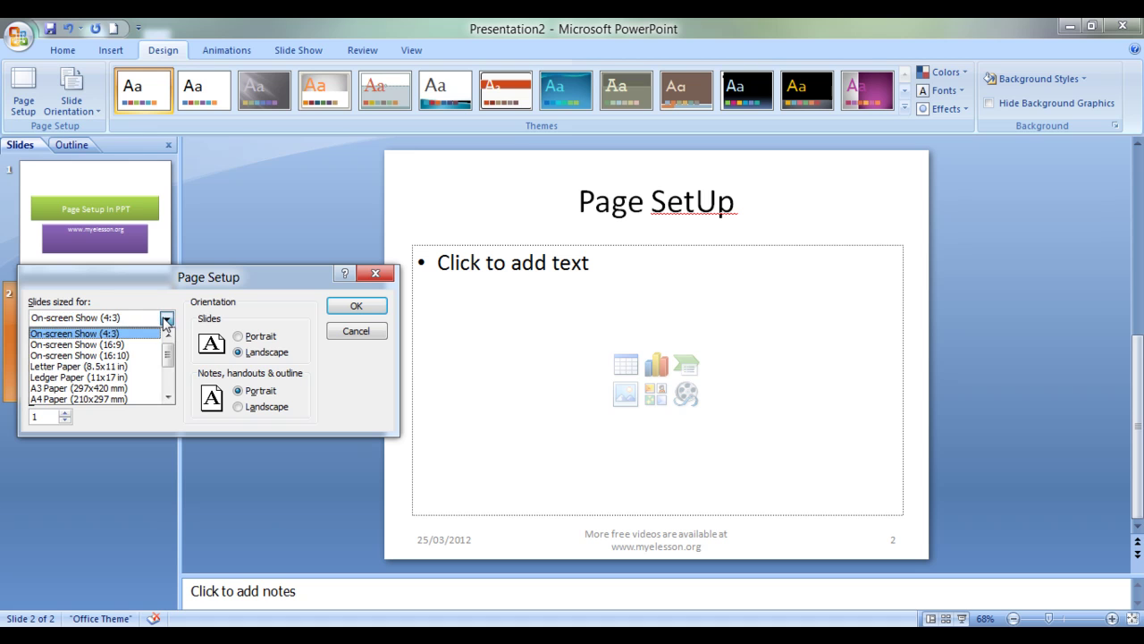
pyautogui.click(125, 345)
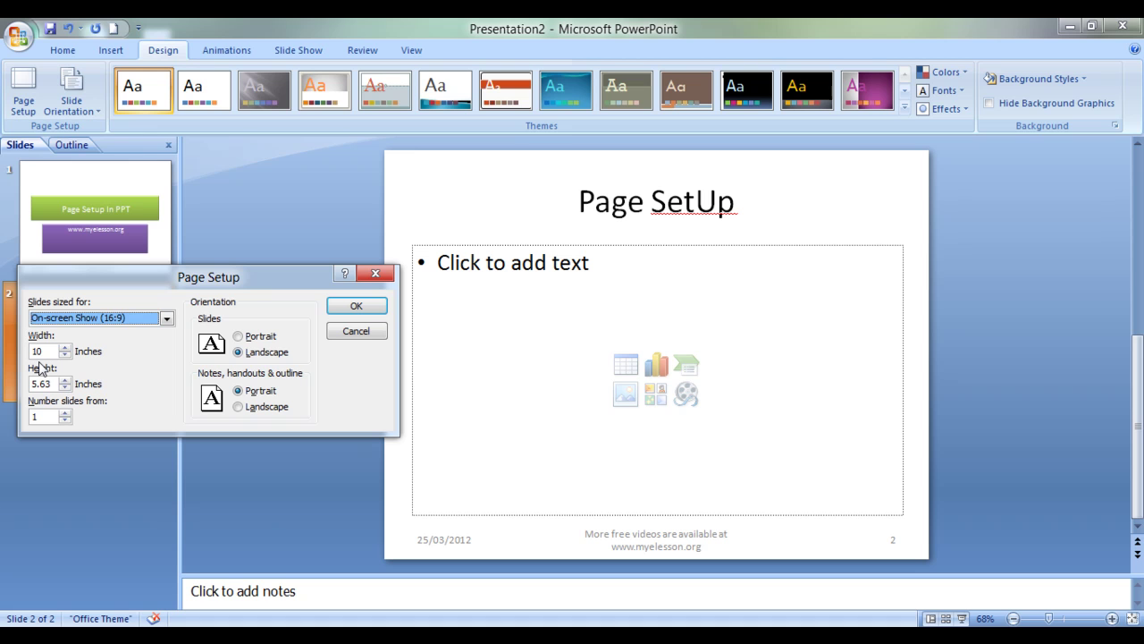
pyautogui.click(358, 307)
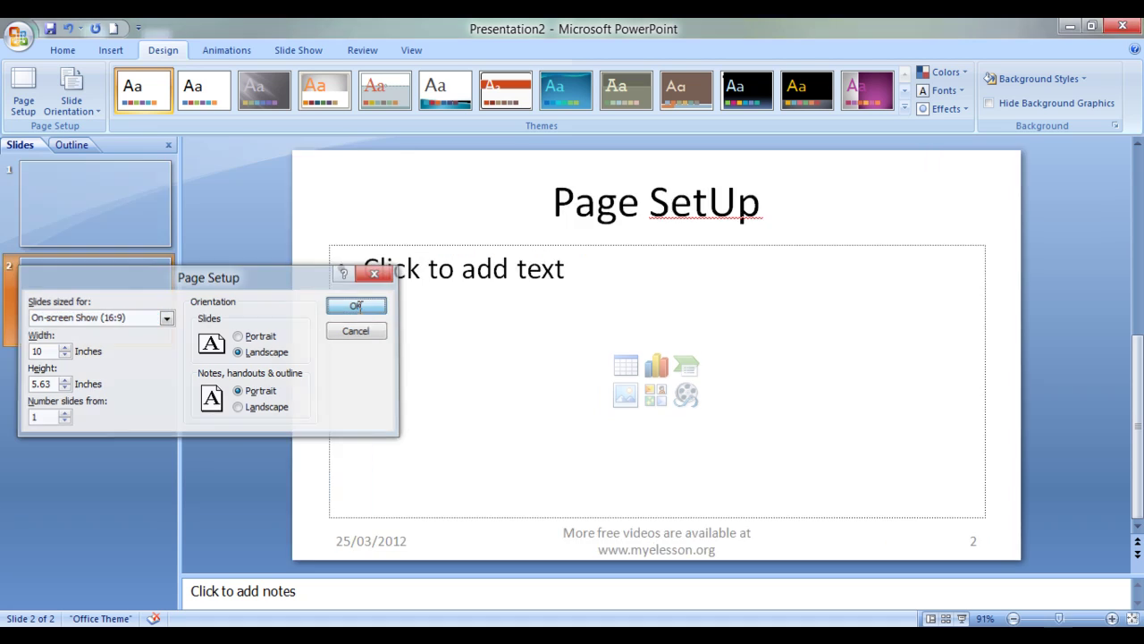
# Step: Review slide 1, then slide 2, at the new widescreen size
pyautogui.click(134, 231)
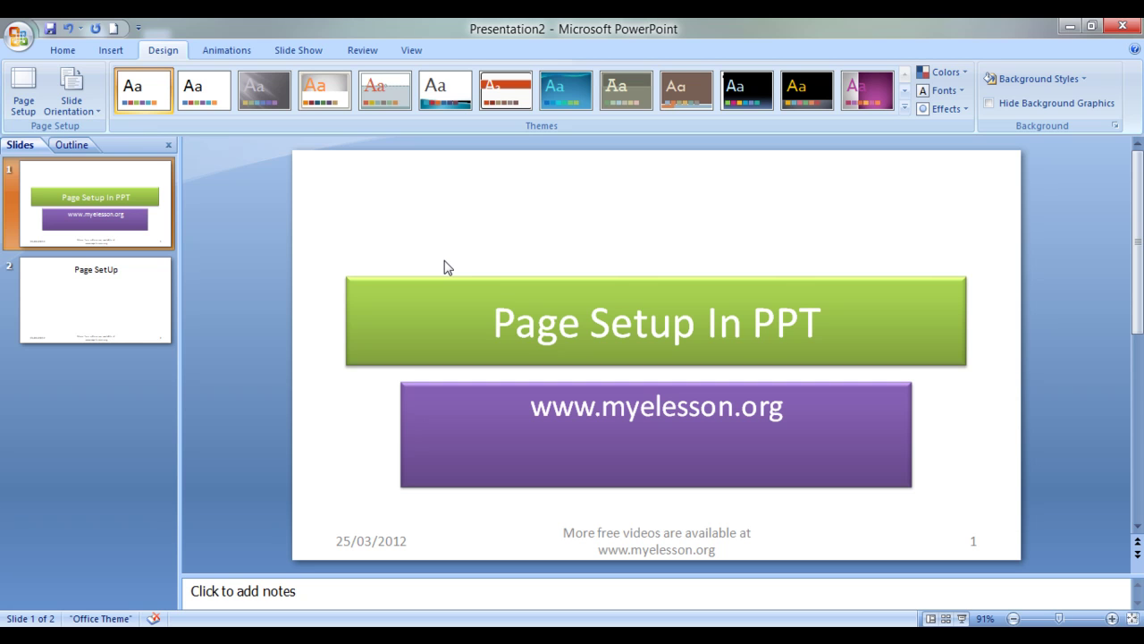
pyautogui.click(128, 270)
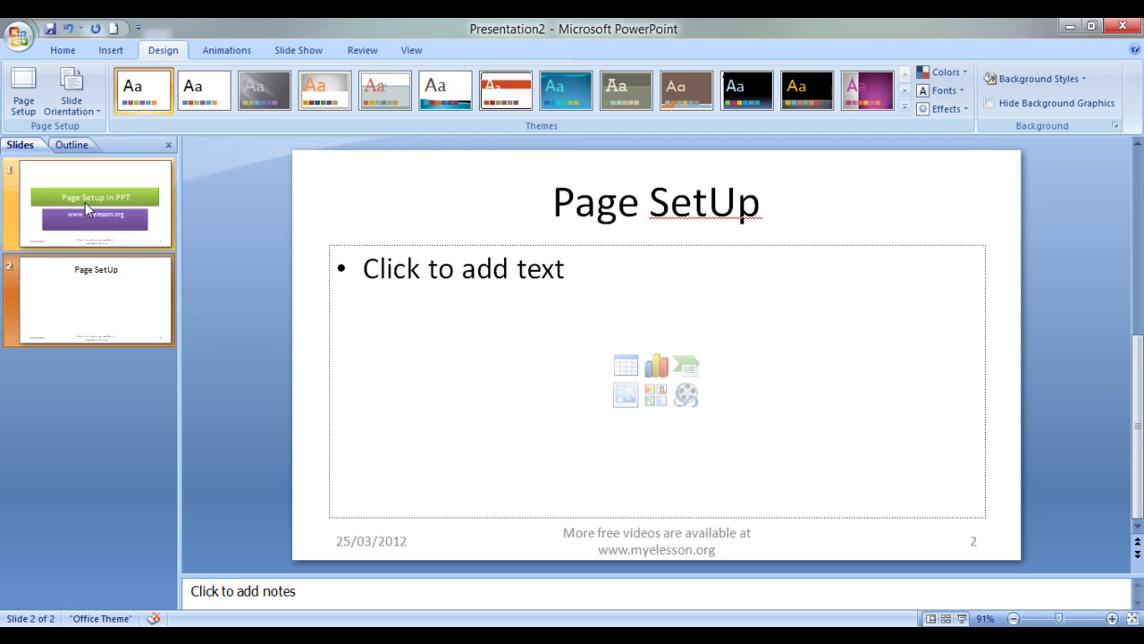
# Step: Resize the slides to Letter Paper in Page Setup
pyautogui.click(24, 85)
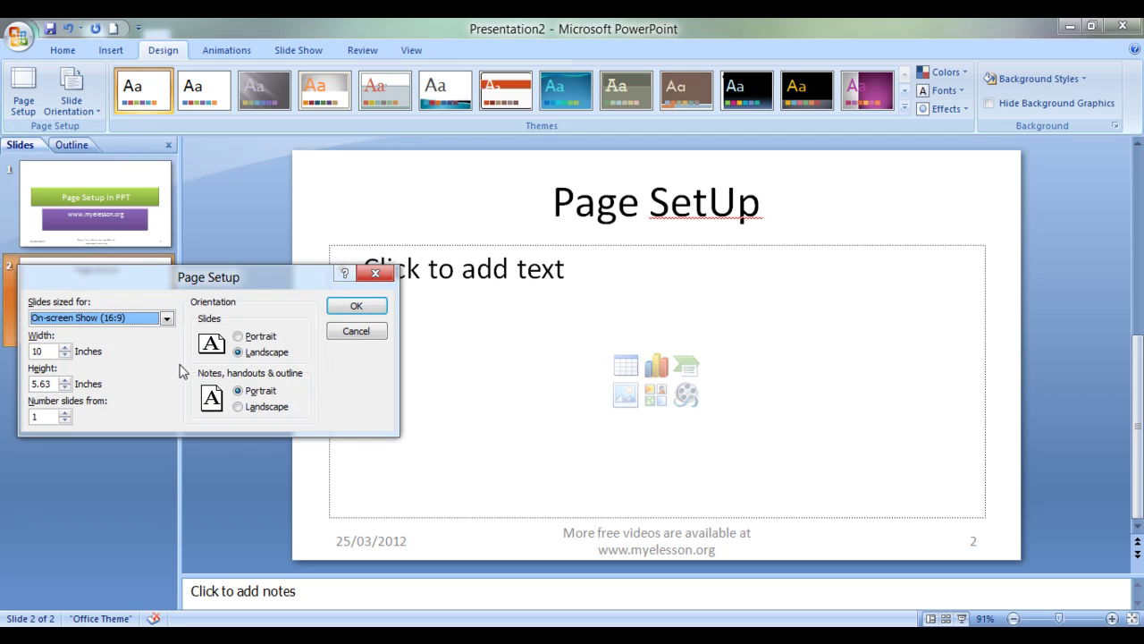
pyautogui.click(166, 319)
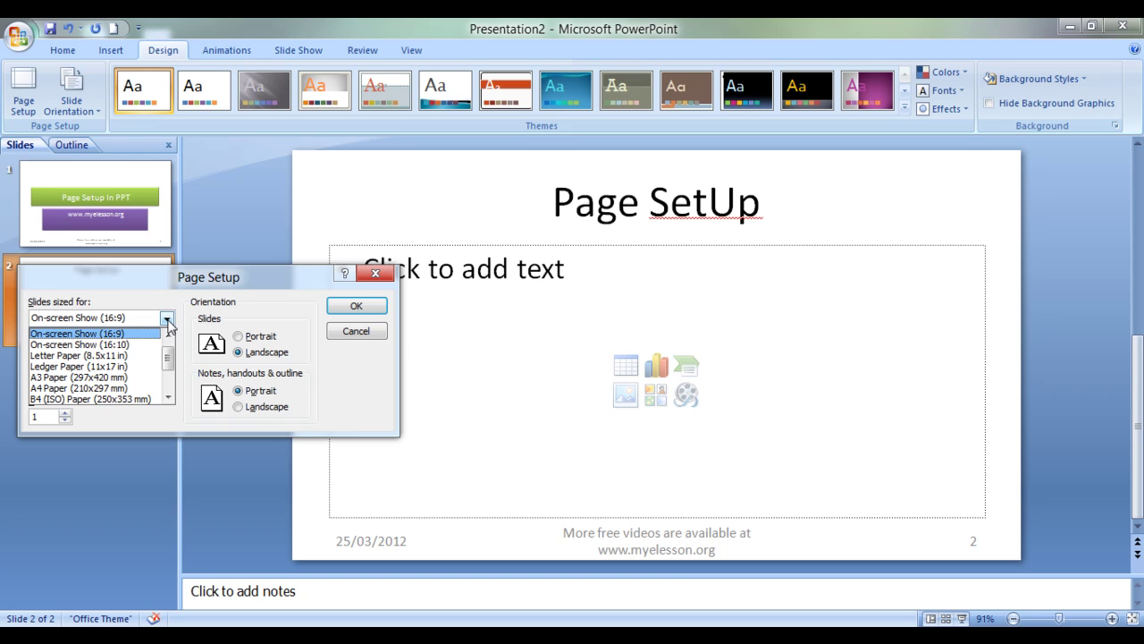
pyautogui.press('Down')
pyautogui.press('Down')
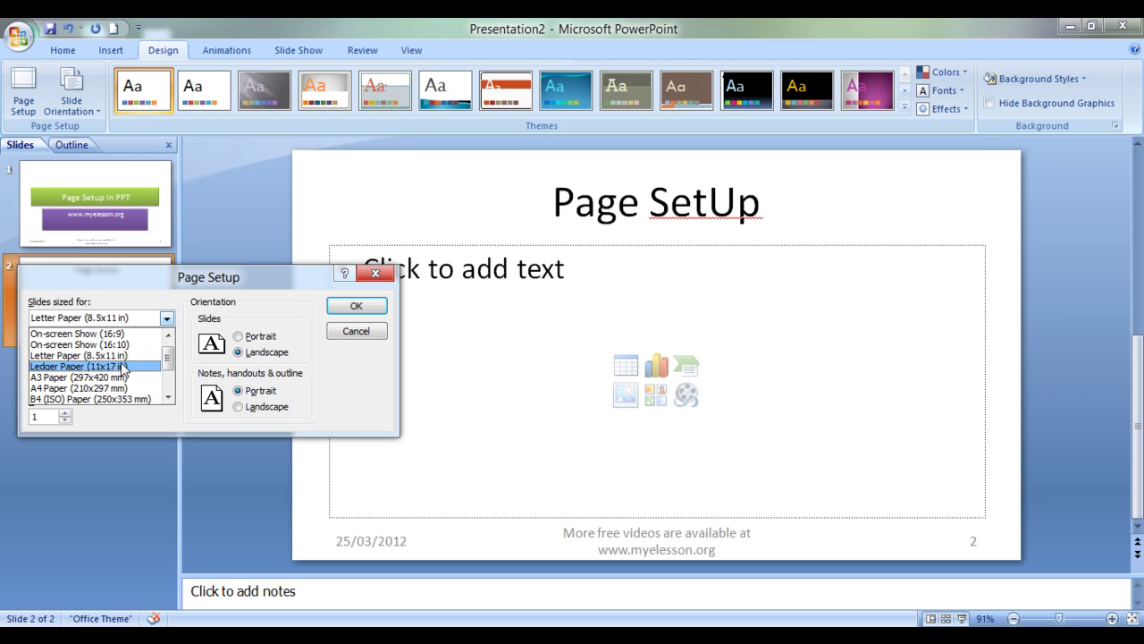
pyautogui.click(125, 356)
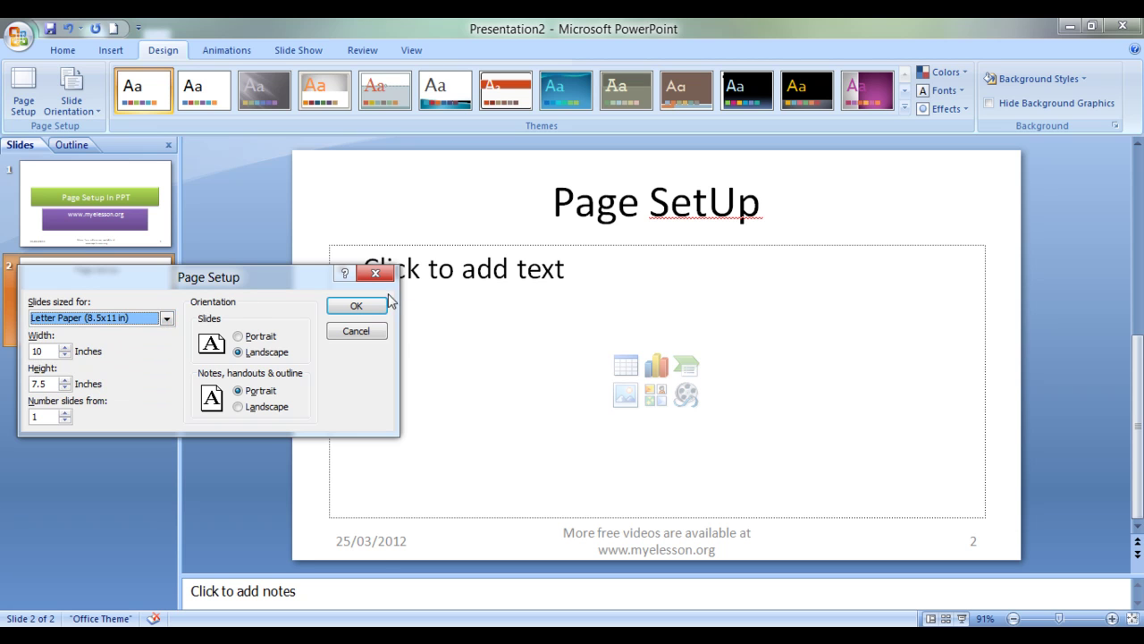
pyautogui.click(357, 307)
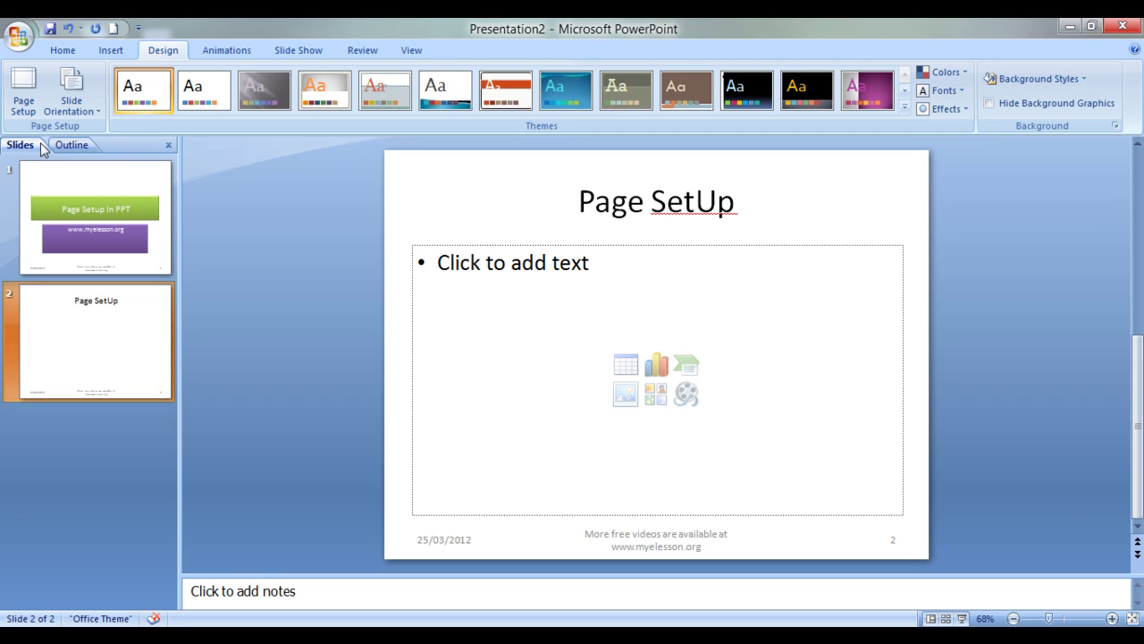
# Step: Change the slide size to B4 (ISO) Paper, 11.84 × 8.88 inches
pyautogui.click(23, 93)
pyautogui.click(166, 318)
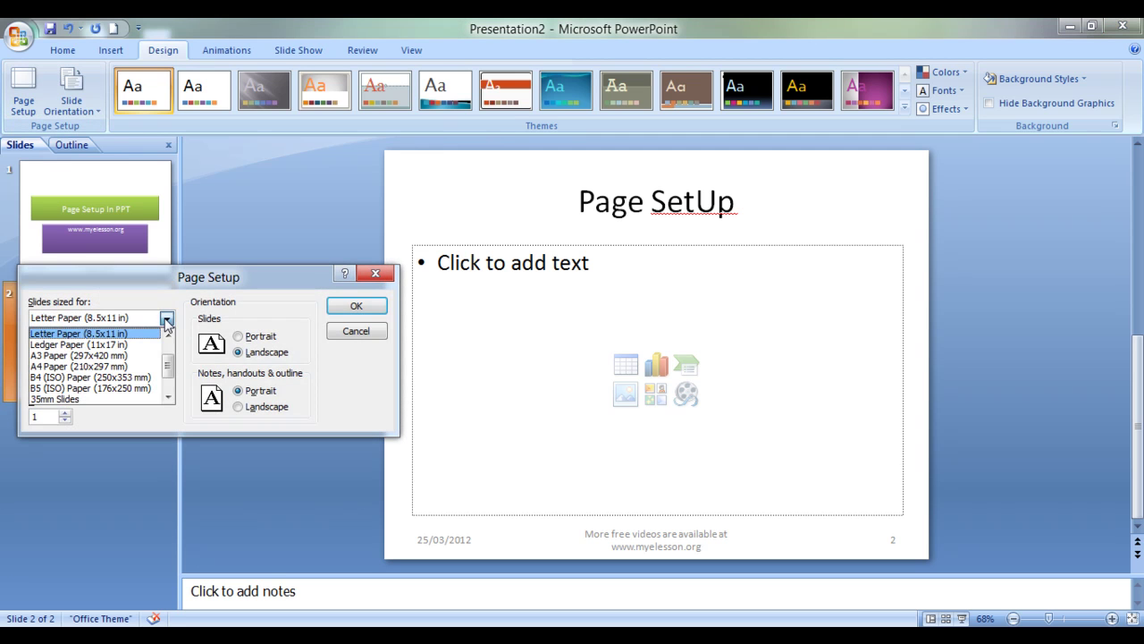
pyautogui.click(95, 378)
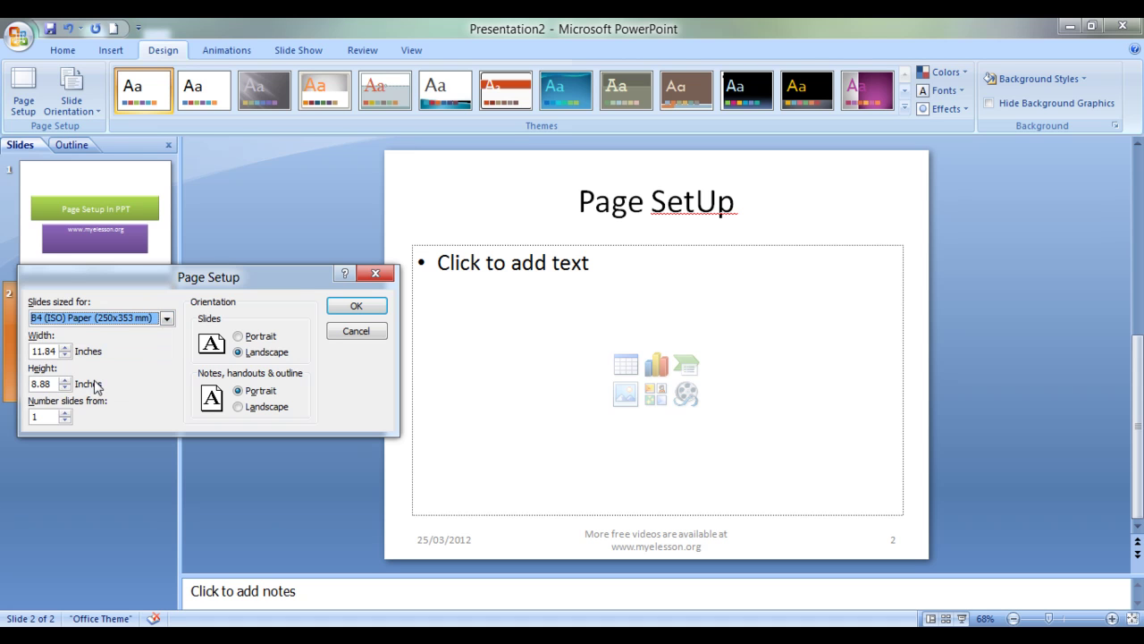
pyautogui.click(355, 308)
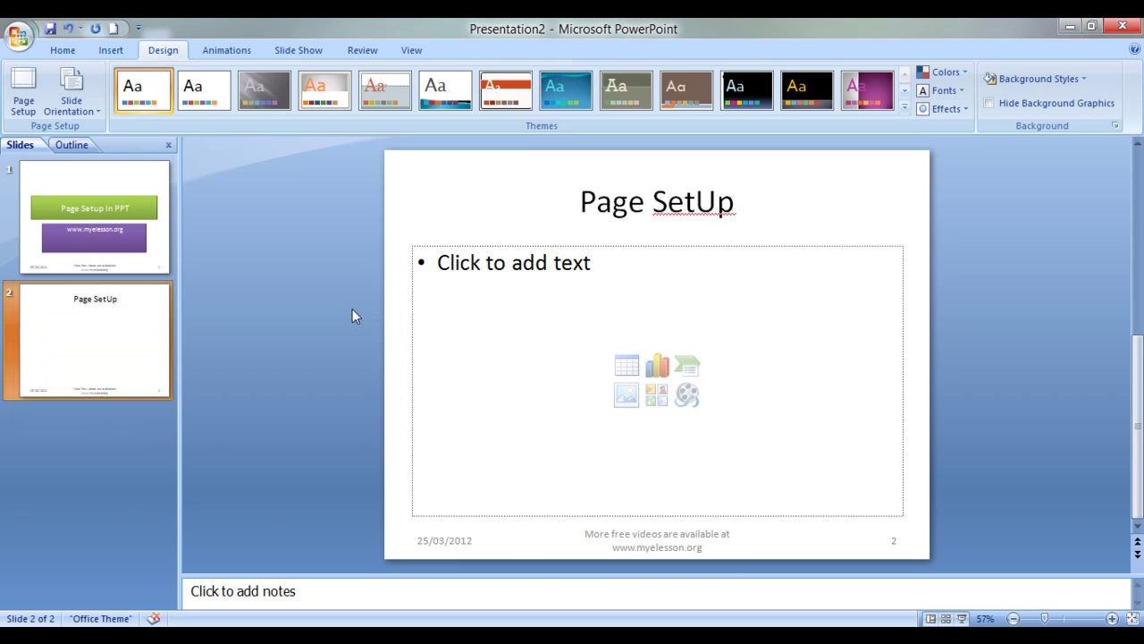
# Step: Size the slides for Overhead, 10 × 7.5 inches, then show slide 1
pyautogui.click(24, 89)
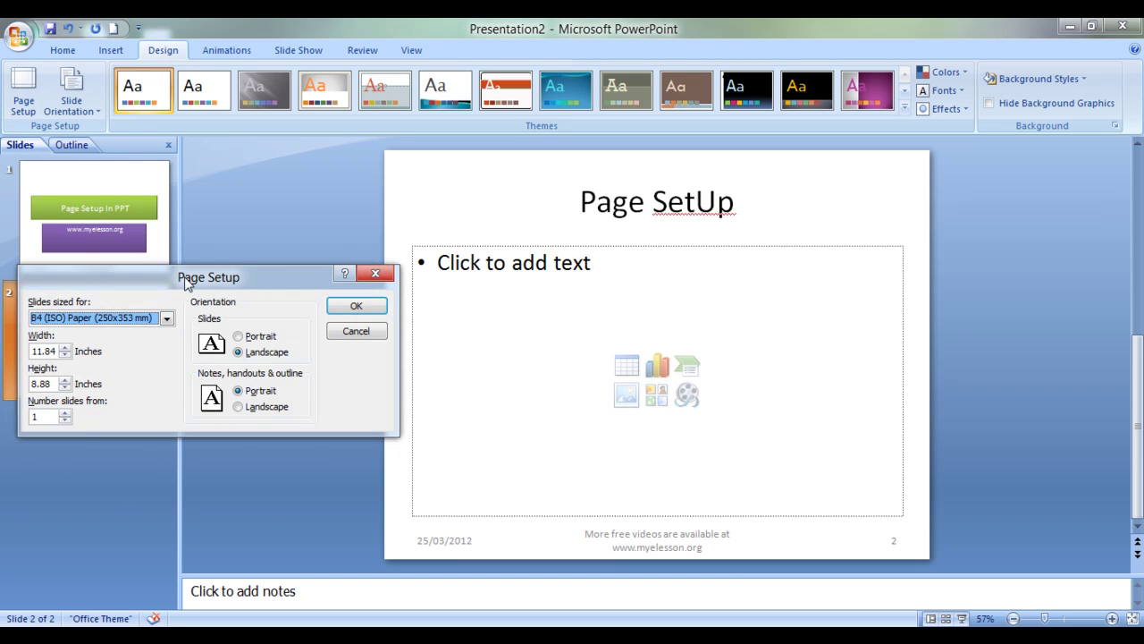
pyautogui.click(166, 318)
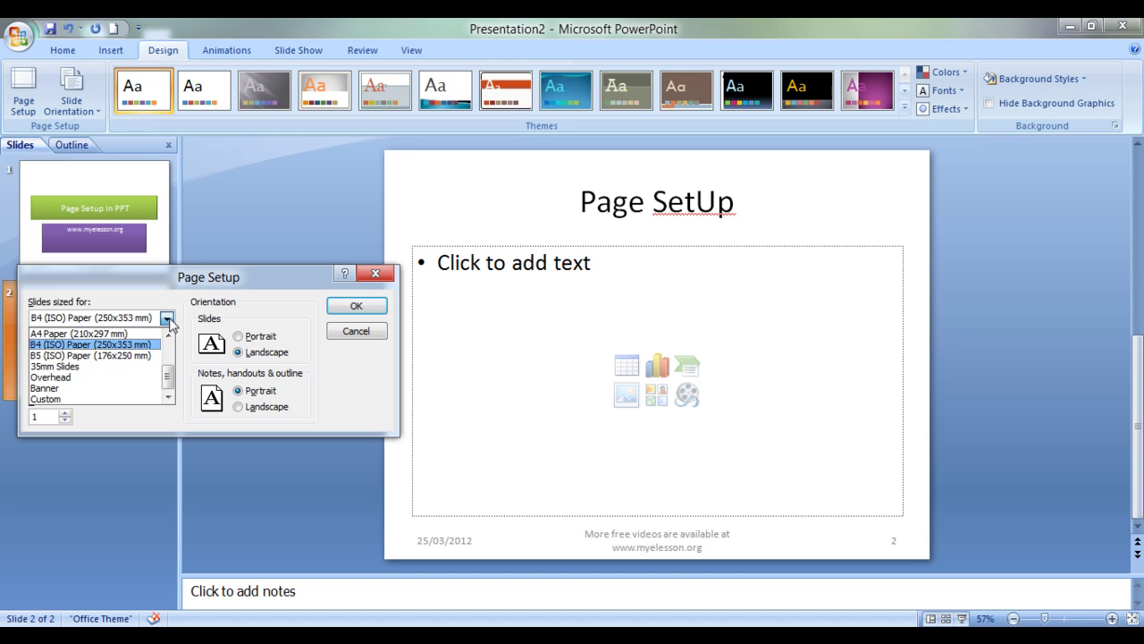
pyautogui.click(110, 378)
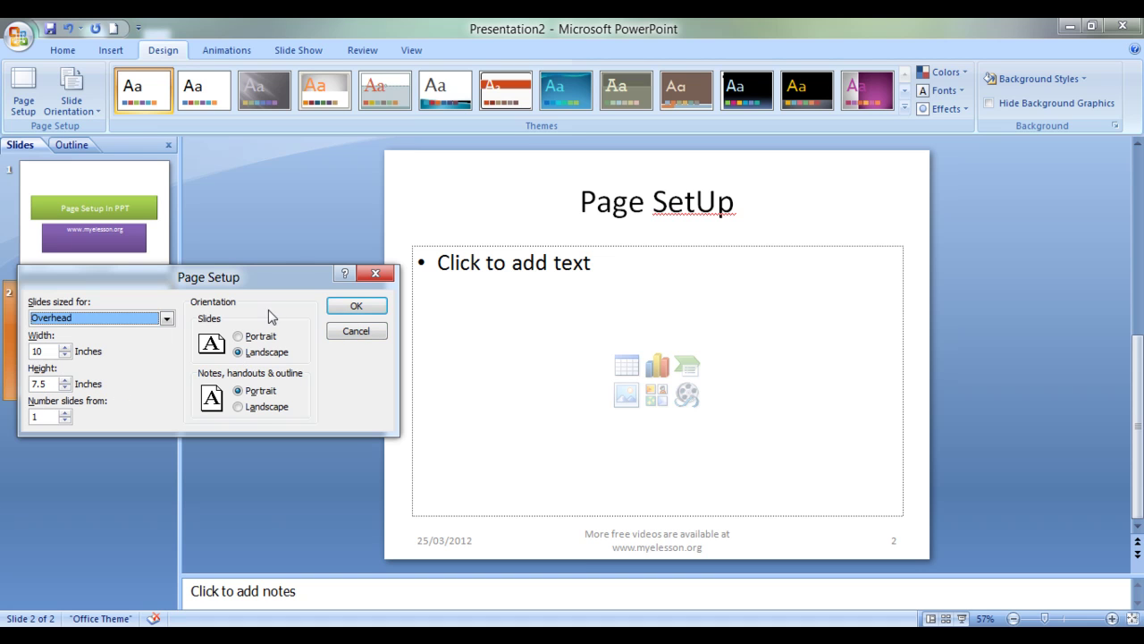
pyautogui.click(358, 305)
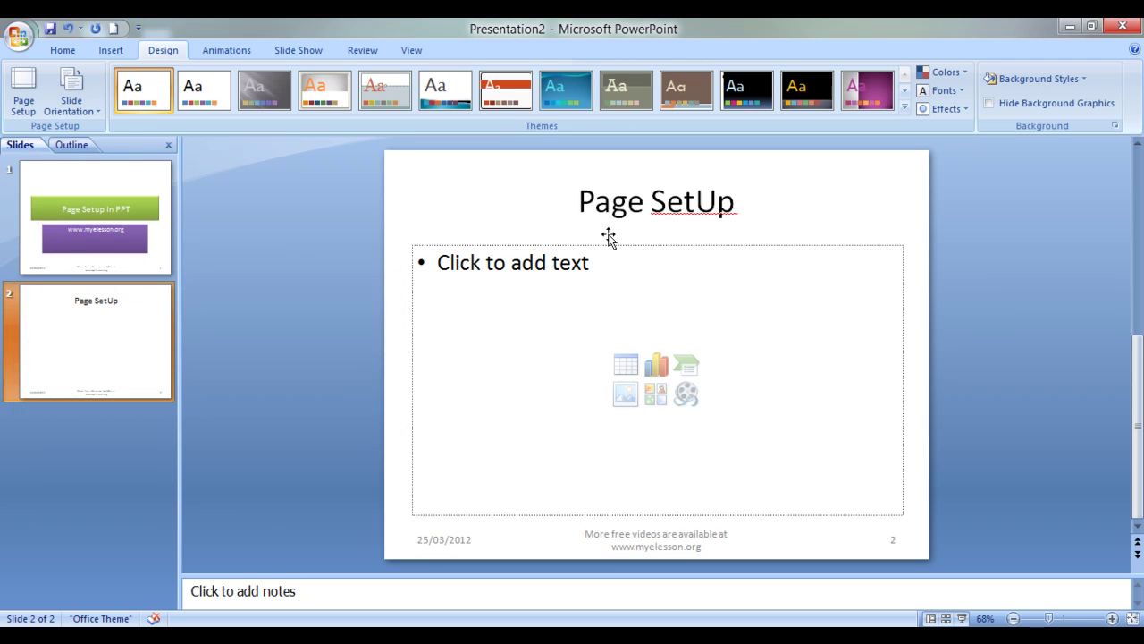
pyautogui.click(63, 234)
# Step: Apply the Banner size, 8 × 1 inches, and check slides 2 and 1
pyautogui.click(23, 90)
pyautogui.click(166, 317)
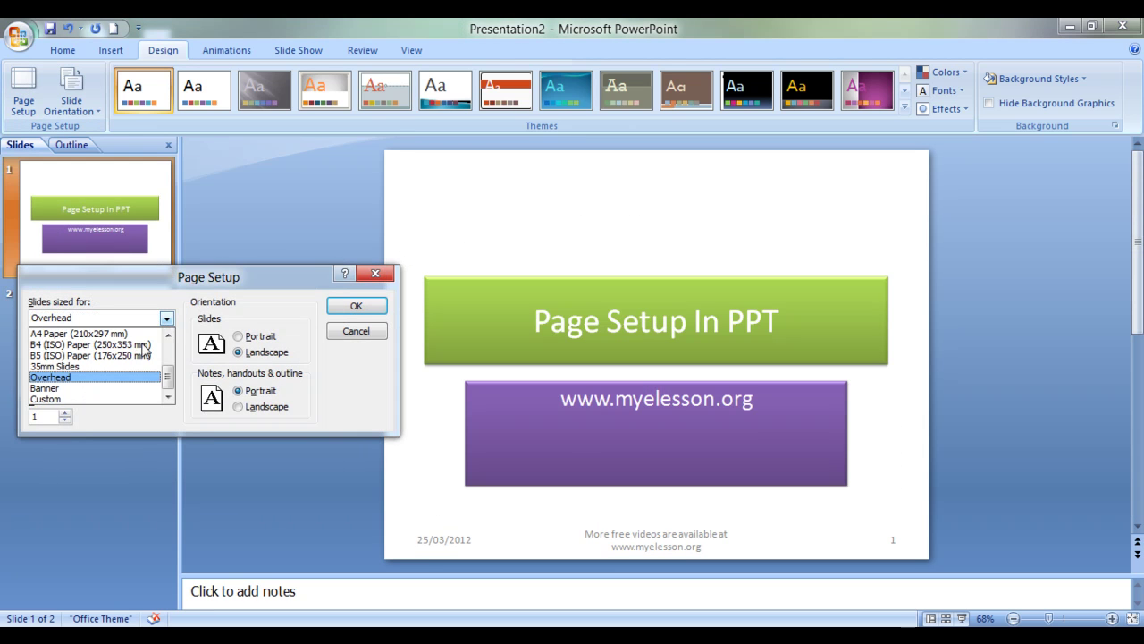
pyautogui.click(79, 390)
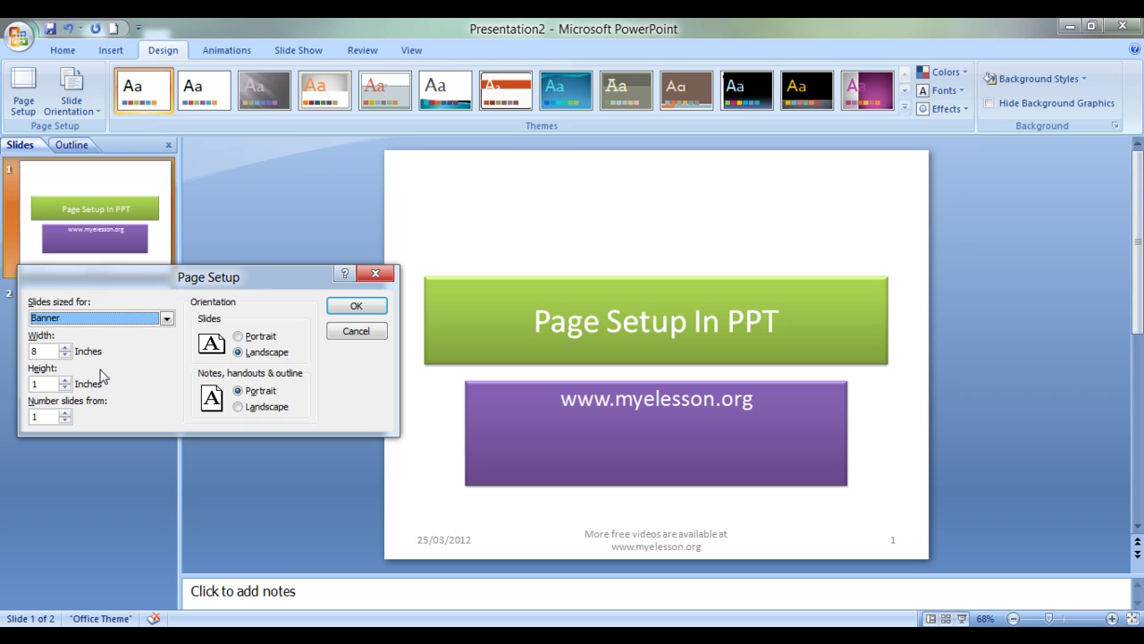
pyautogui.click(356, 307)
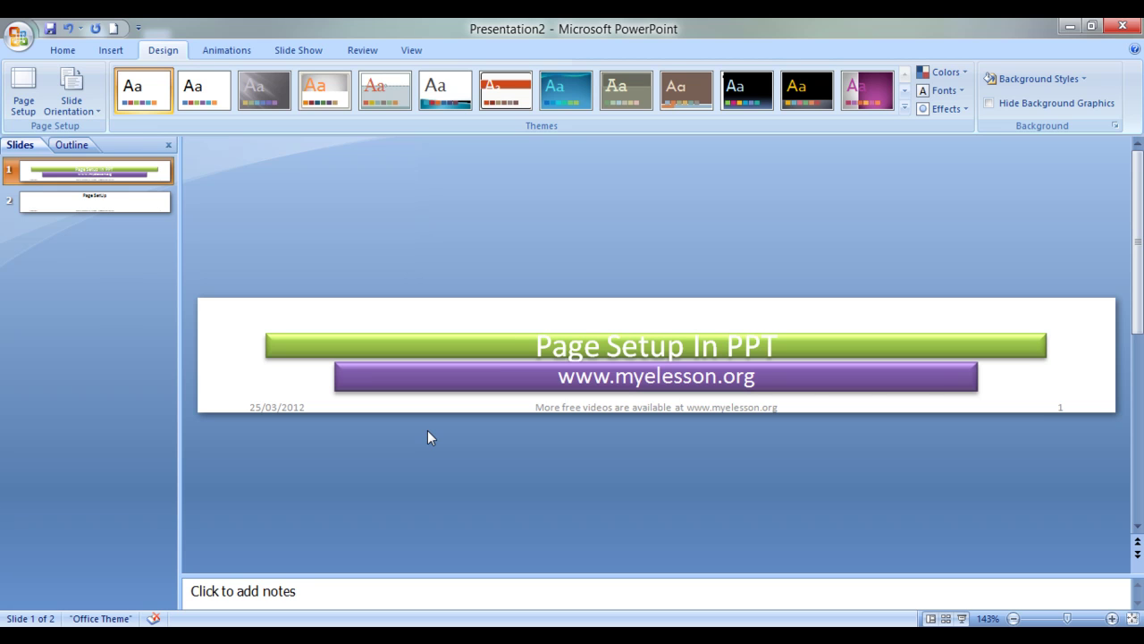
pyautogui.click(148, 215)
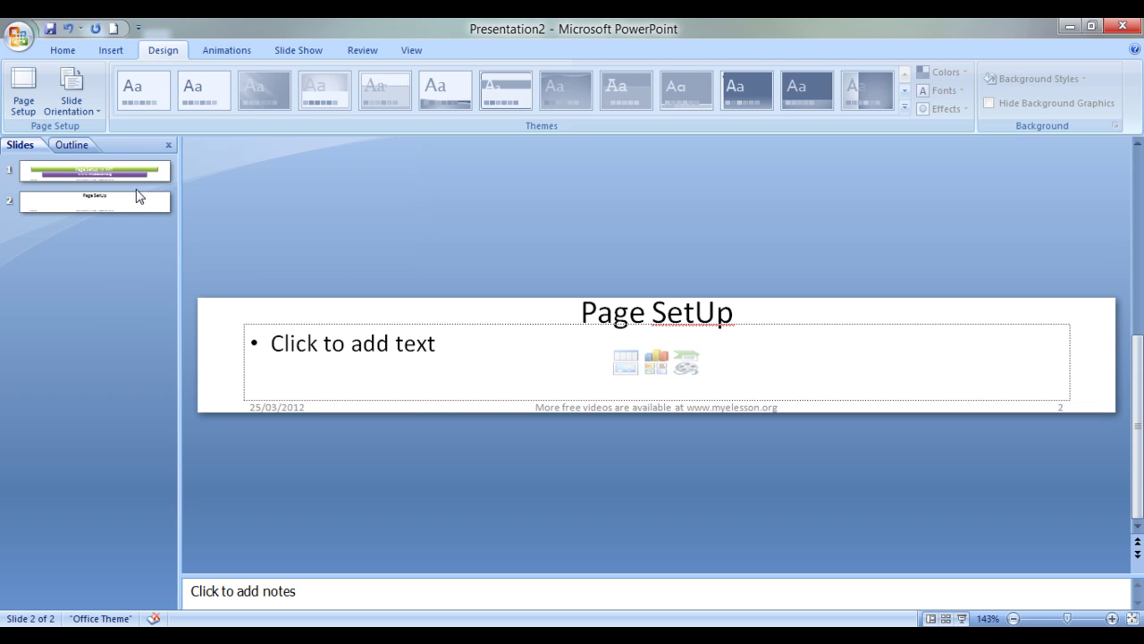
pyautogui.click(90, 170)
# Step: Return the slides to On-screen Show (16:9), 10 × 5.63 inches, in Page Setup
pyautogui.click(32, 105)
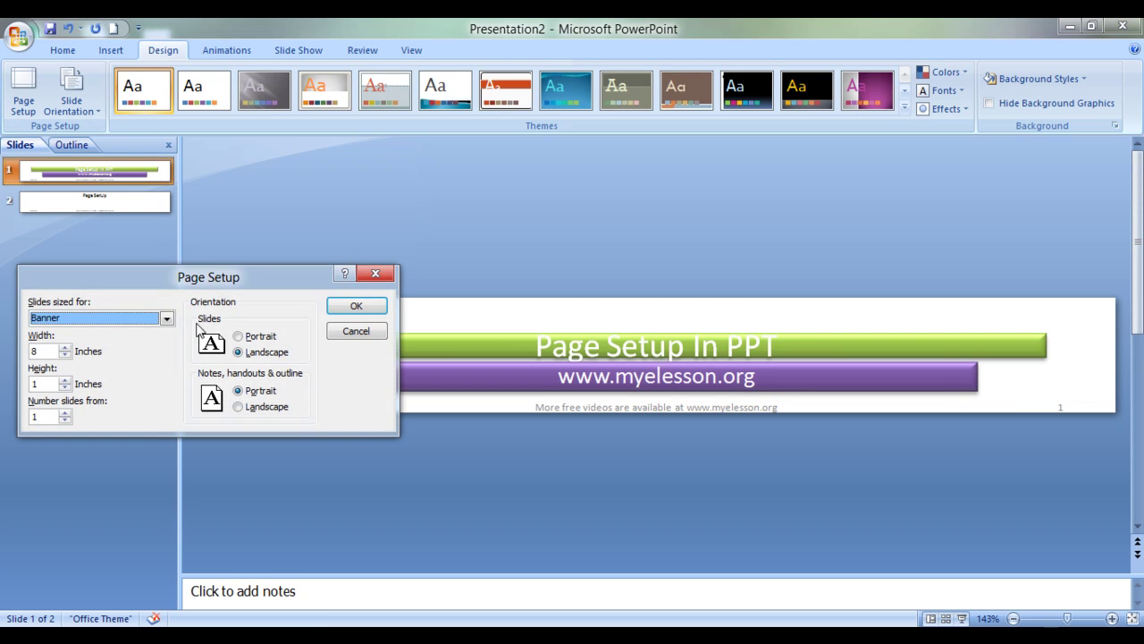
pyautogui.click(166, 318)
pyautogui.moveTo(169, 375); pyautogui.dragTo(168, 338)
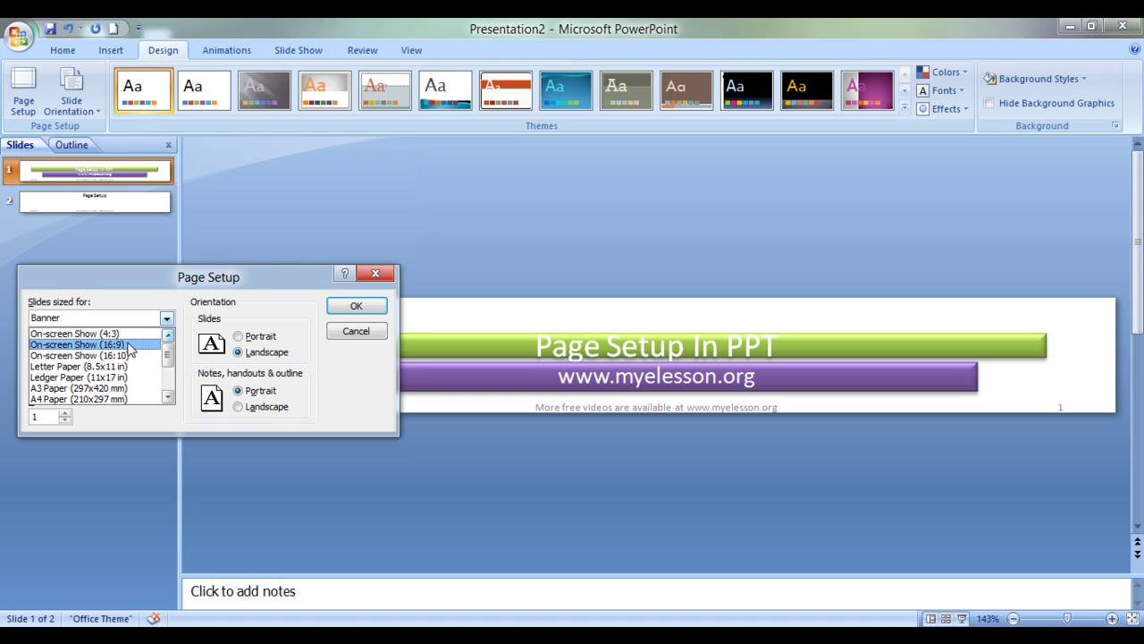
pyautogui.click(130, 345)
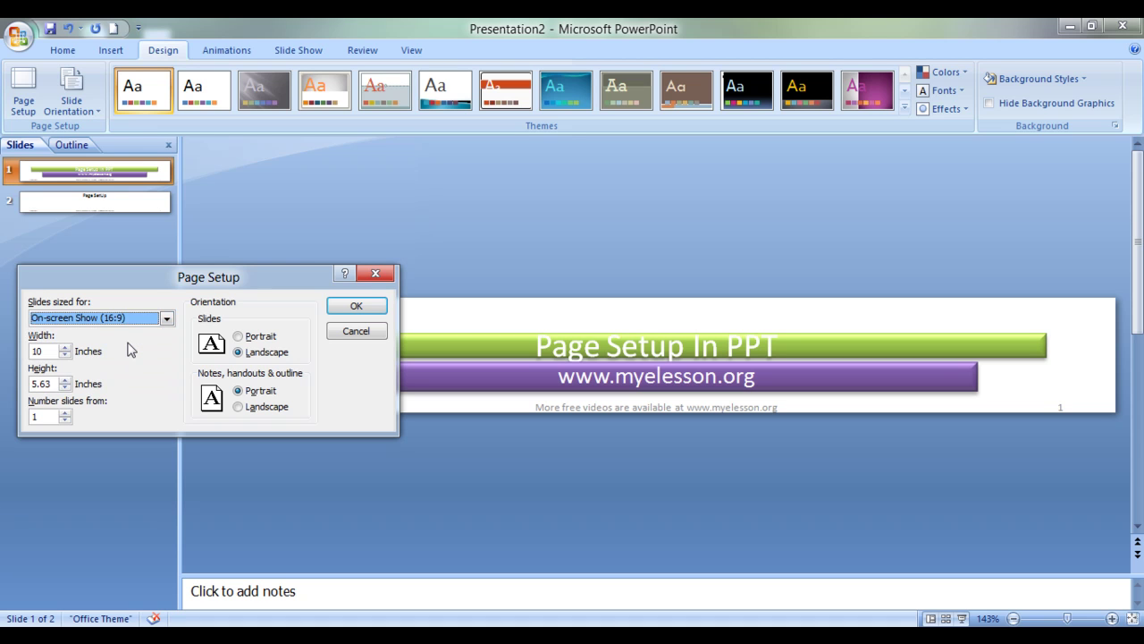
pyautogui.click(355, 305)
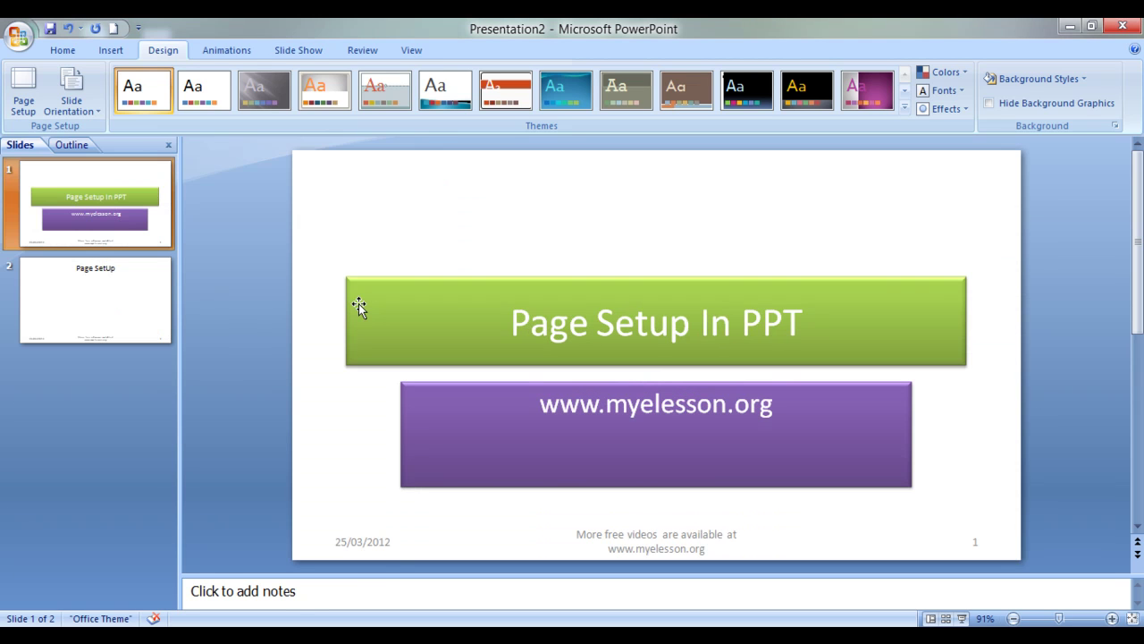
# Step: Set the slide orientation to Portrait, making slides 5.63 × 10 inches
pyautogui.click(24, 93)
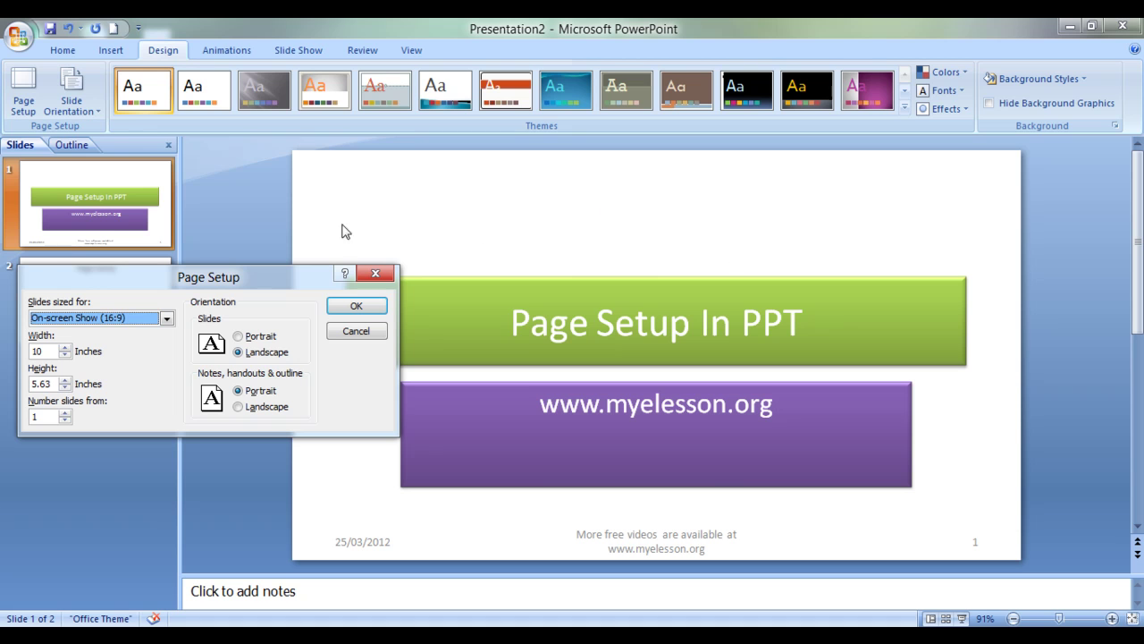
pyautogui.click(262, 337)
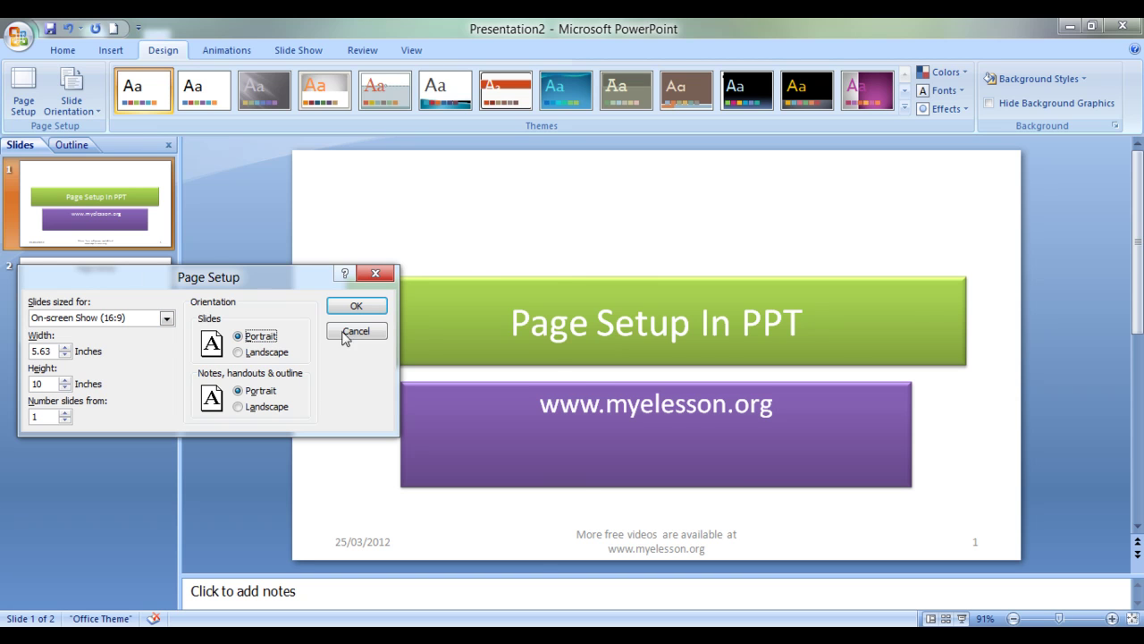
pyautogui.click(356, 305)
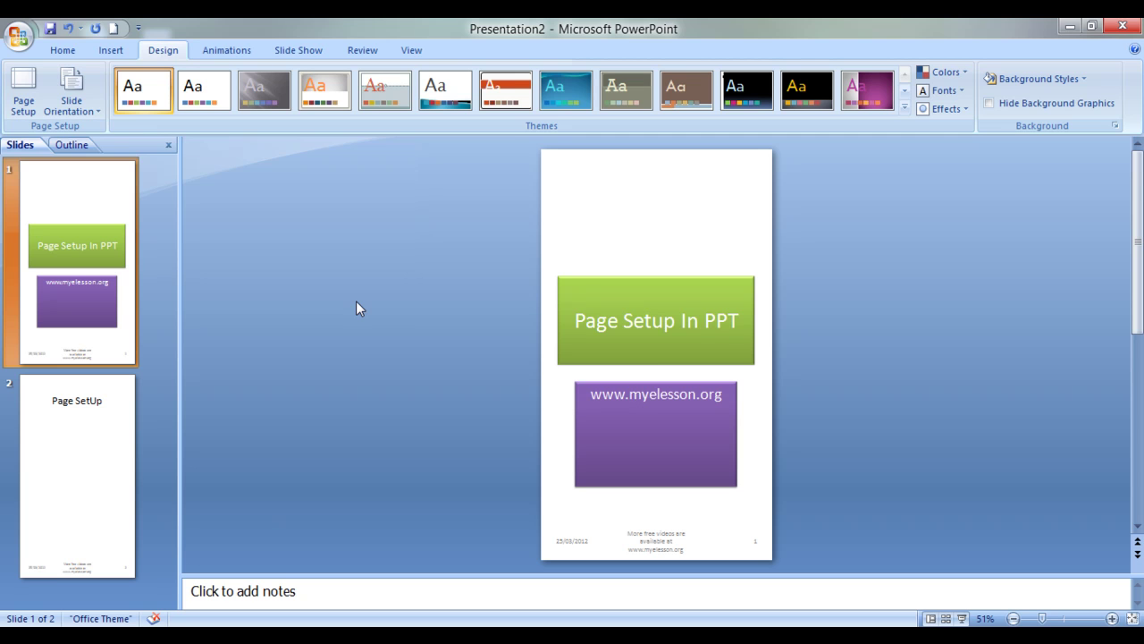
# Step: Set slides back to Landscape at 10 × 5.63 inches, leaving notes and handouts Portrait
pyautogui.click(24, 97)
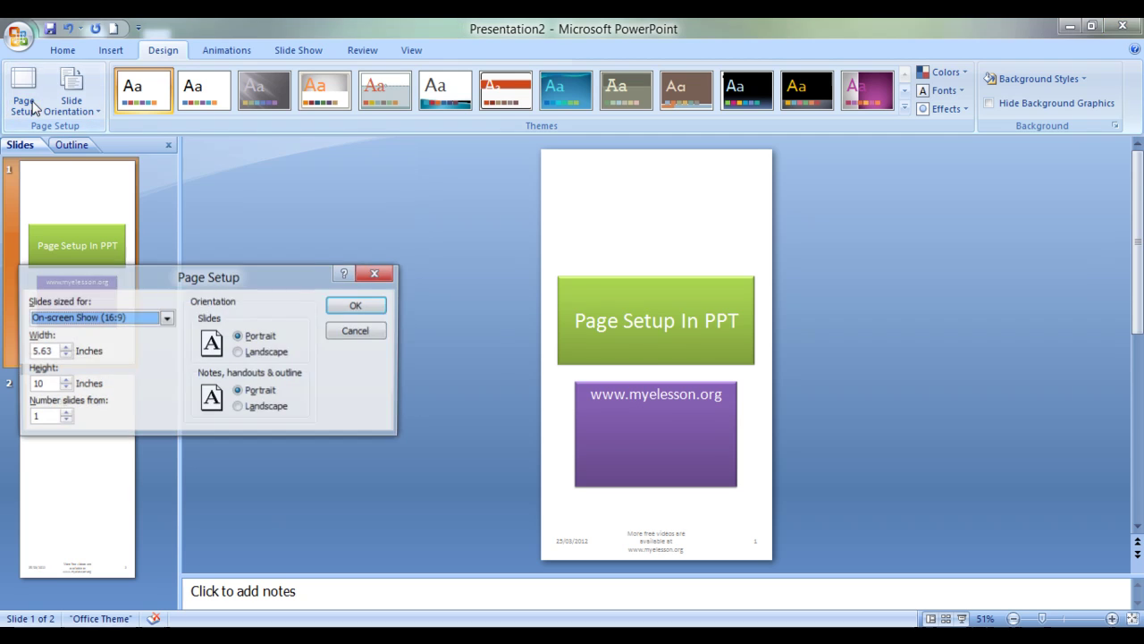
pyautogui.click(245, 406)
pyautogui.click(241, 396)
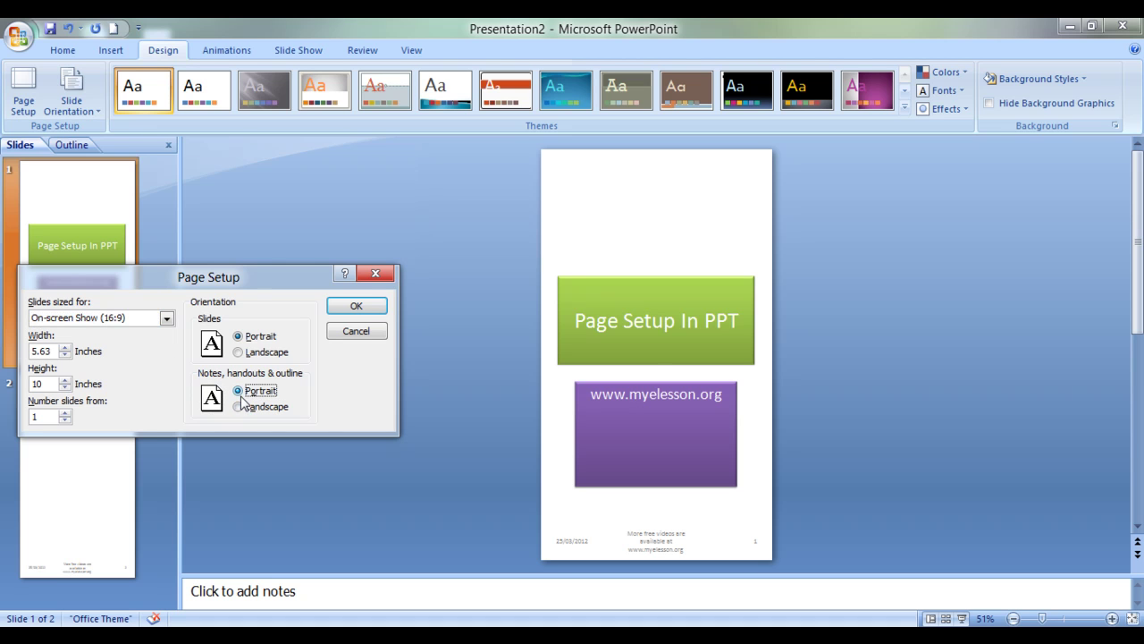
pyautogui.click(237, 353)
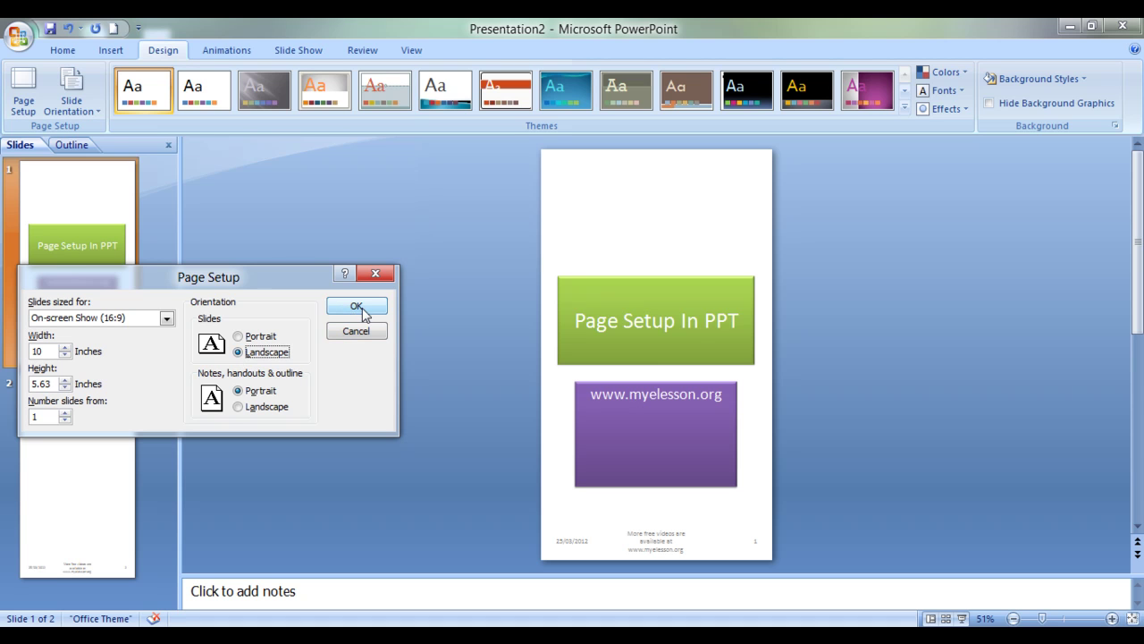
pyautogui.click(357, 306)
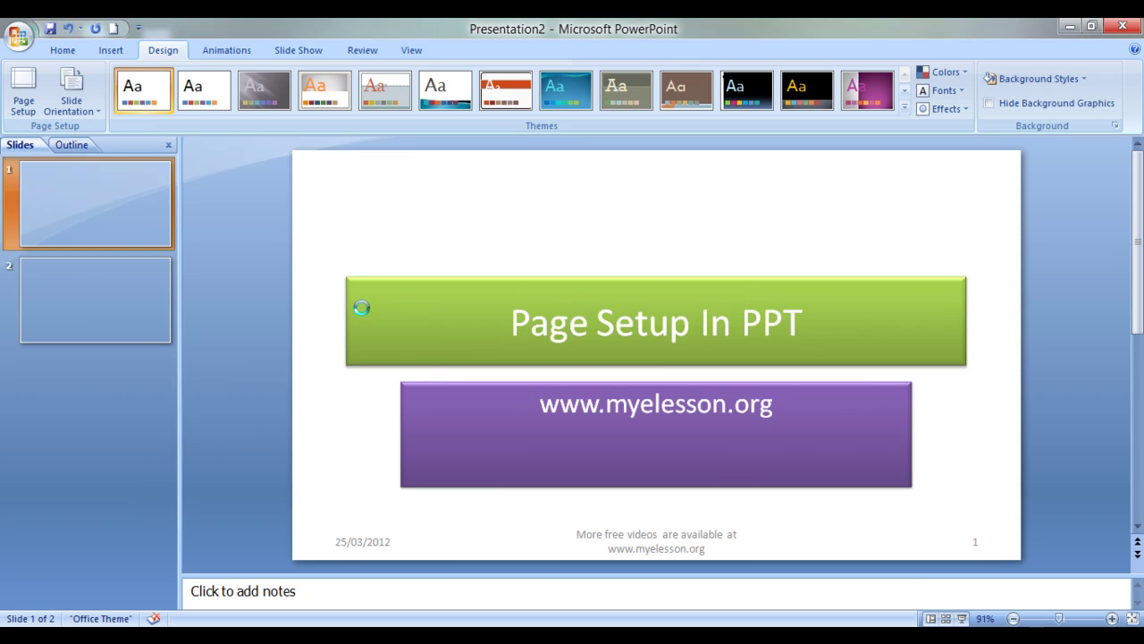